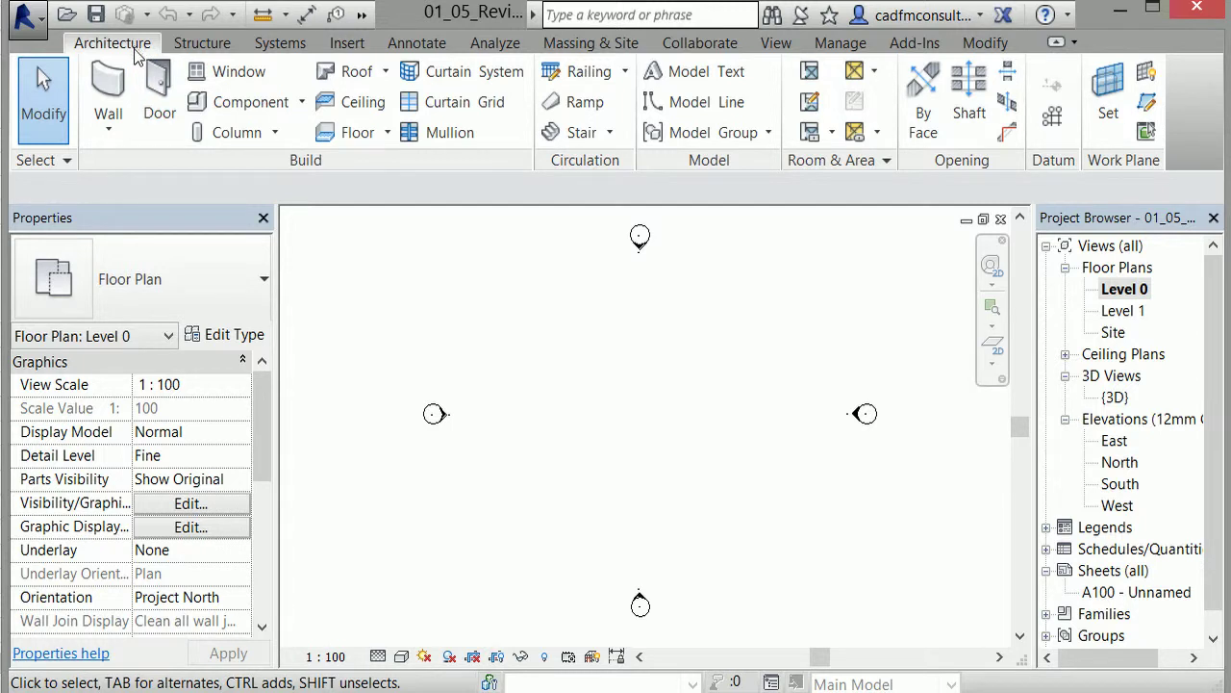
# Step: Start an architectural wall with Height chosen and its top constraint set to Level 1
pyautogui.click(109, 127)
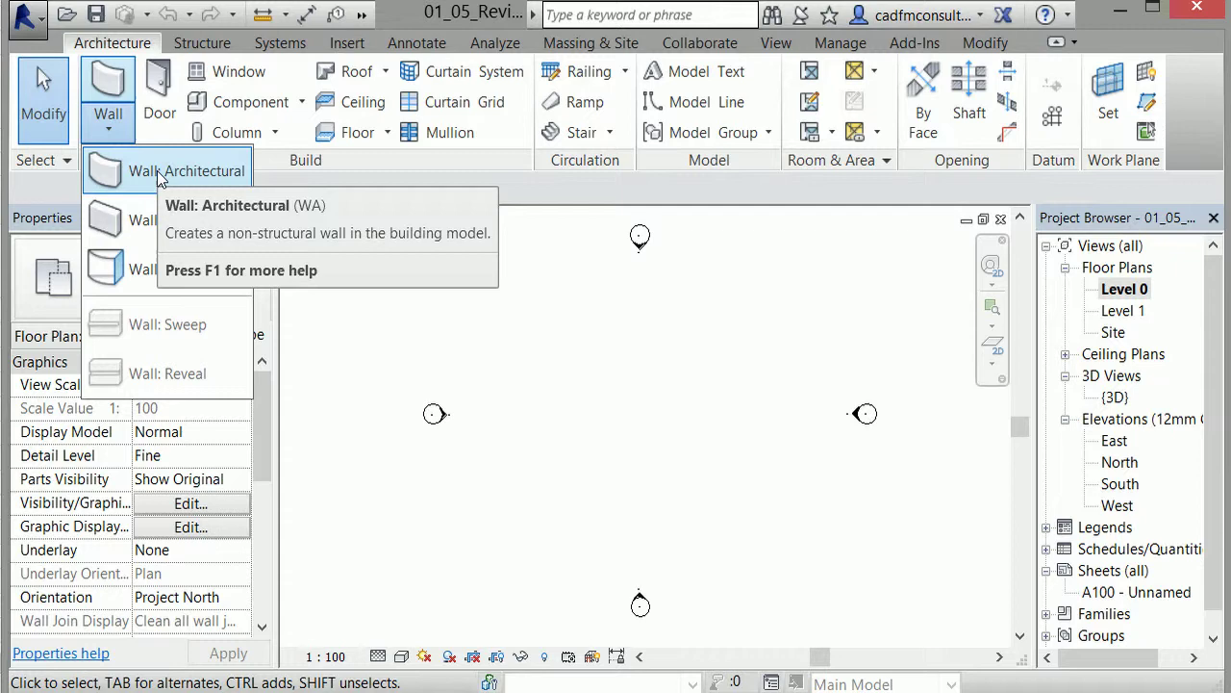
pyautogui.click(159, 173)
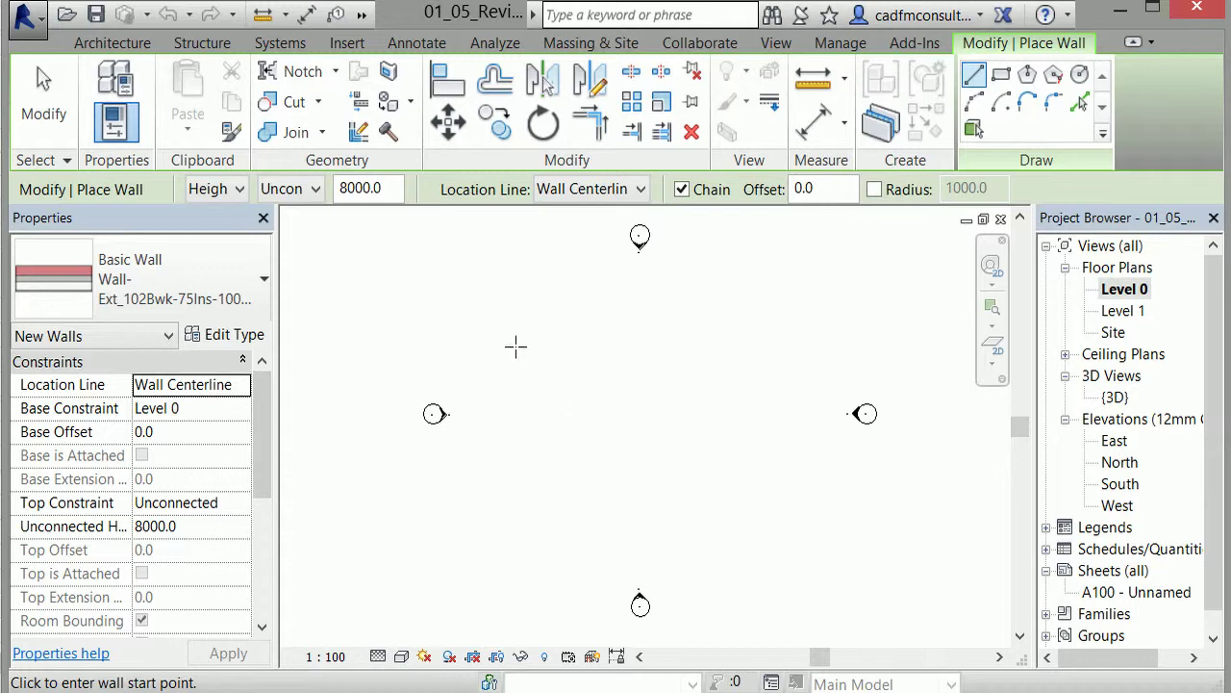
pyautogui.click(240, 189)
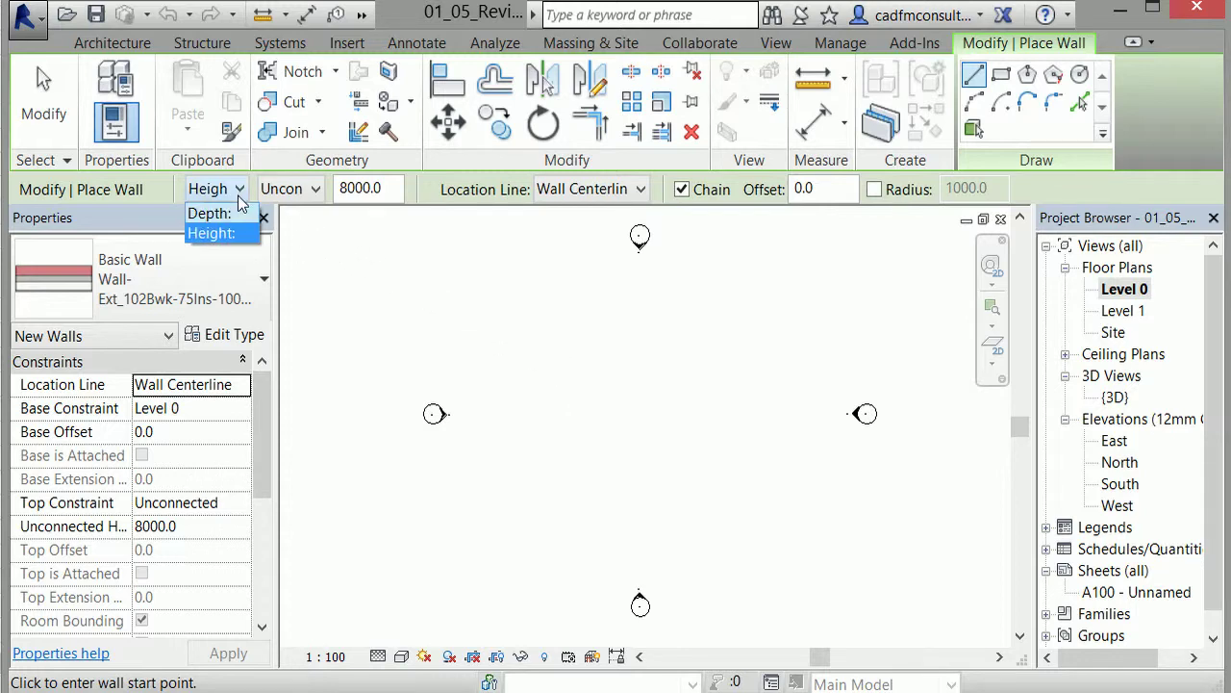
pyautogui.click(236, 230)
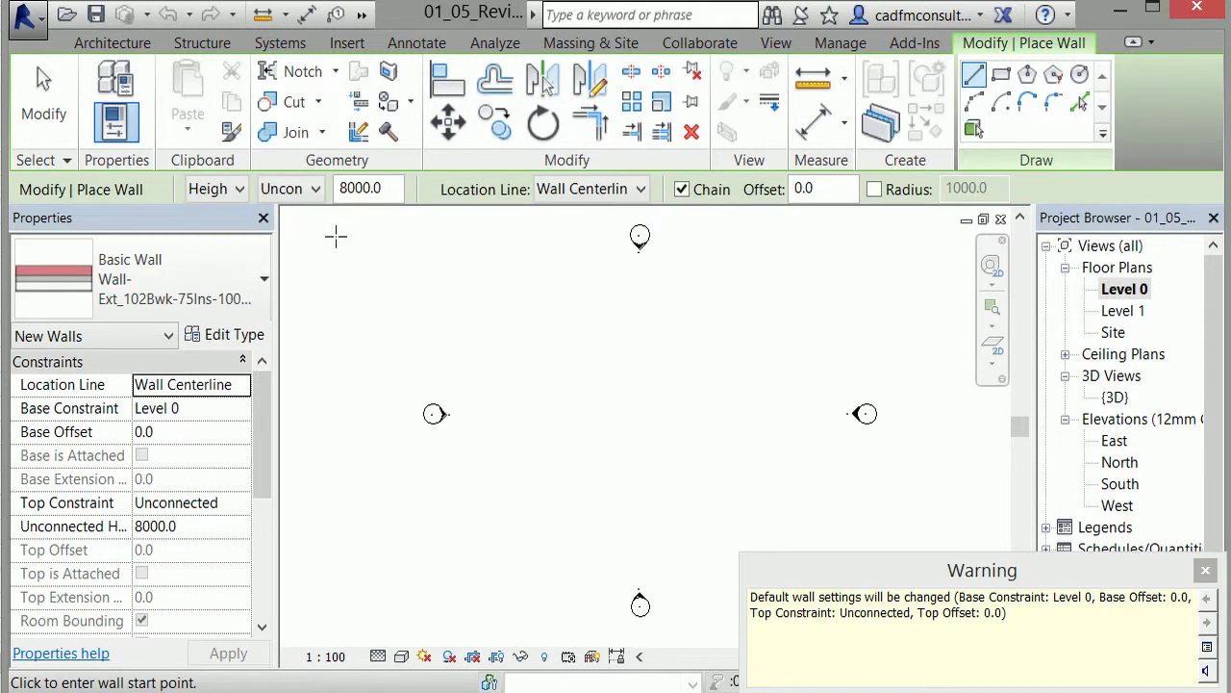
pyautogui.click(312, 196)
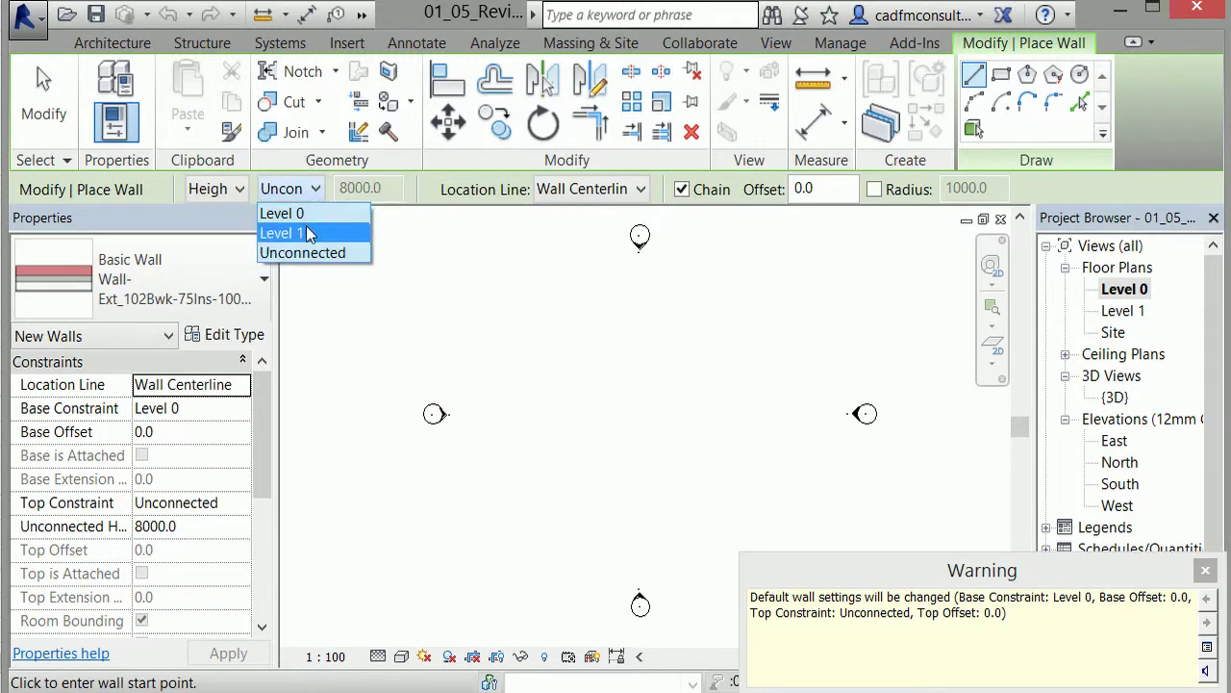
pyautogui.click(308, 232)
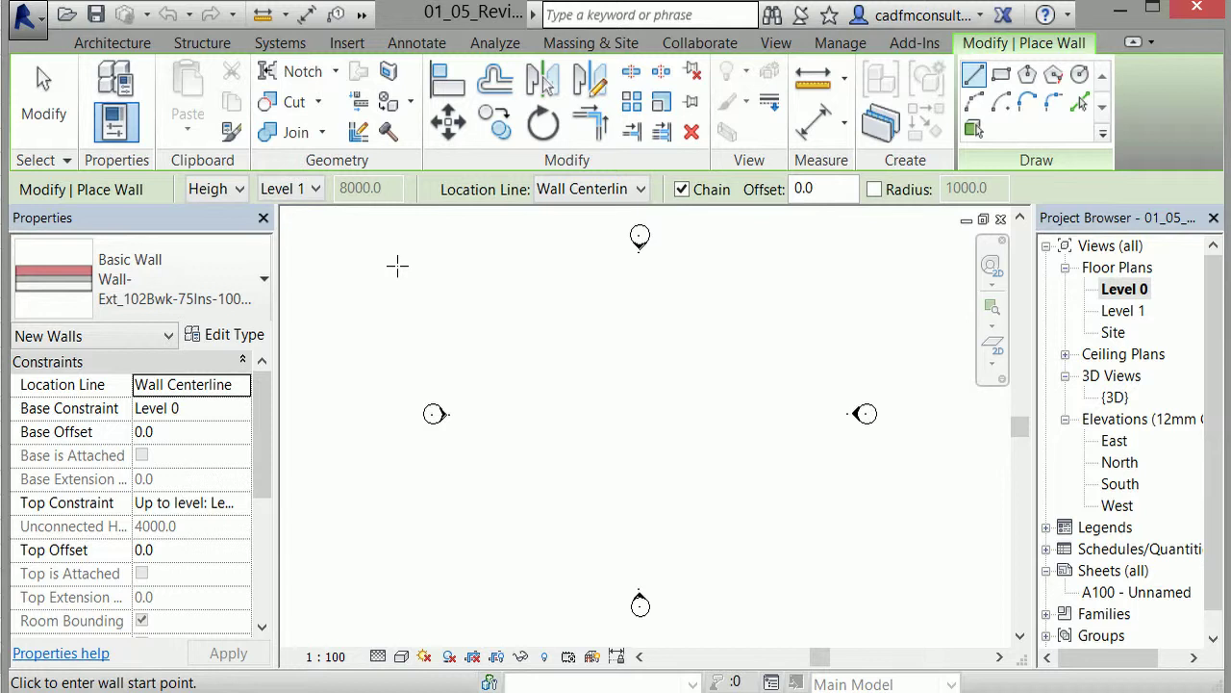
# Step: Draw a 13000 mm horizontal wall left to right across the plan and stop chaining
pyautogui.click(562, 404)
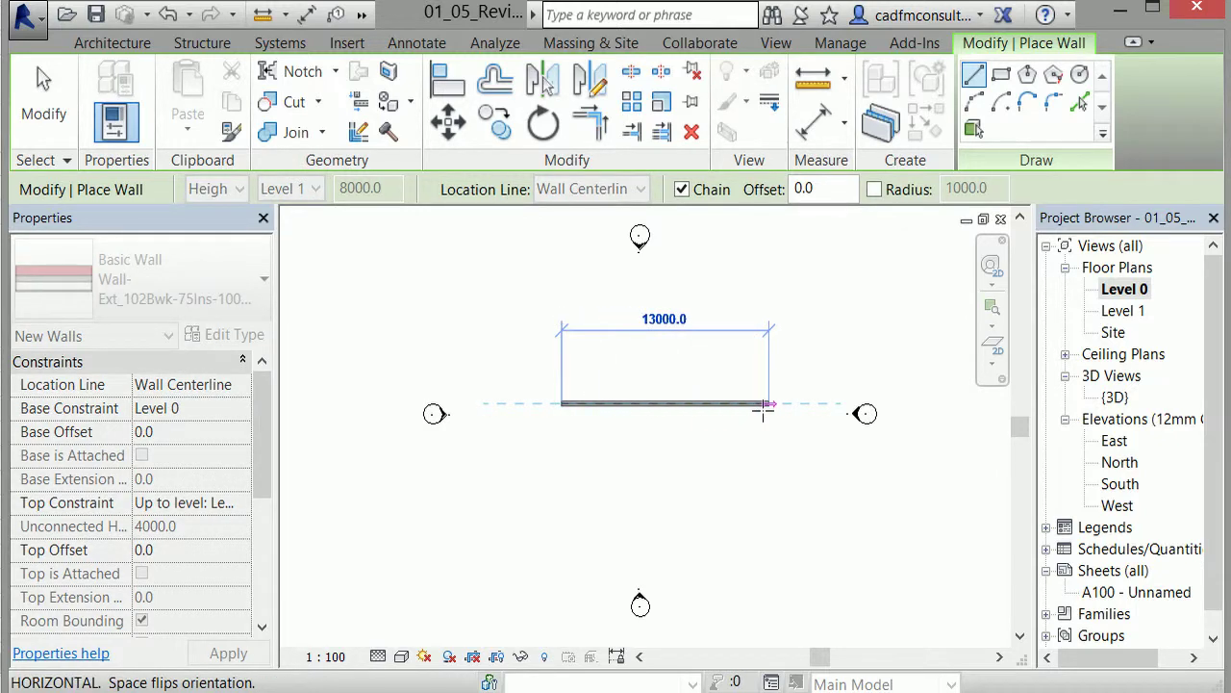
pyautogui.click(765, 405)
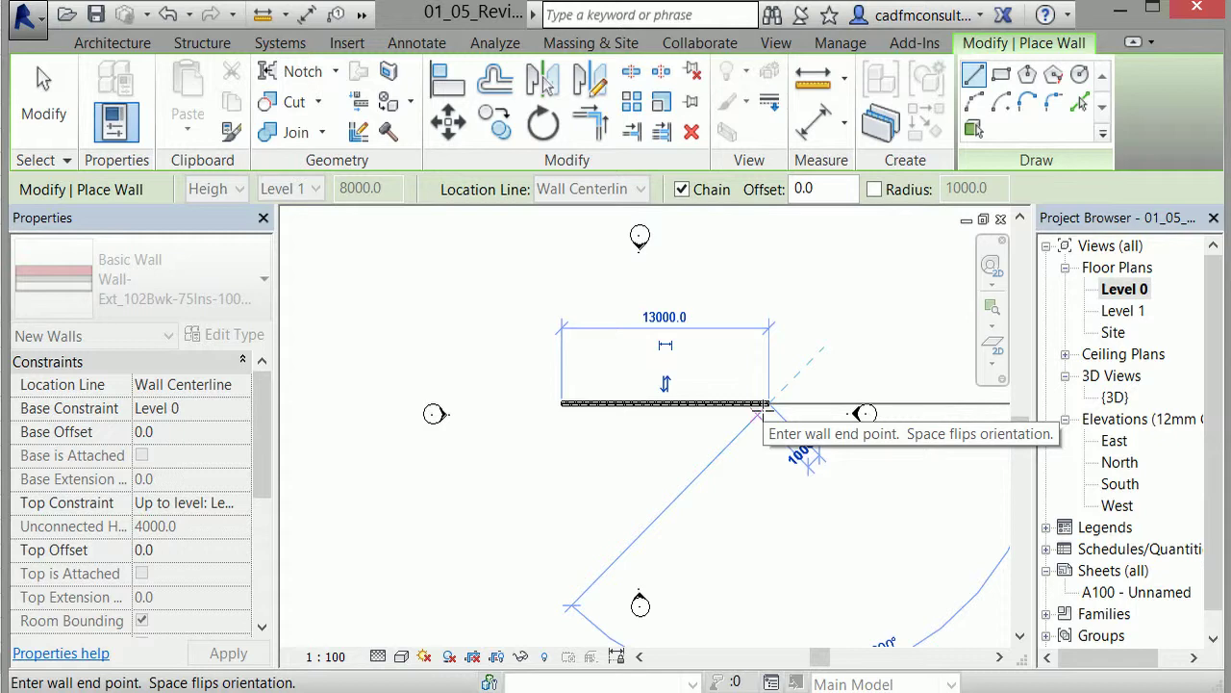
pyautogui.press('Escape')
pyautogui.press('Escape')
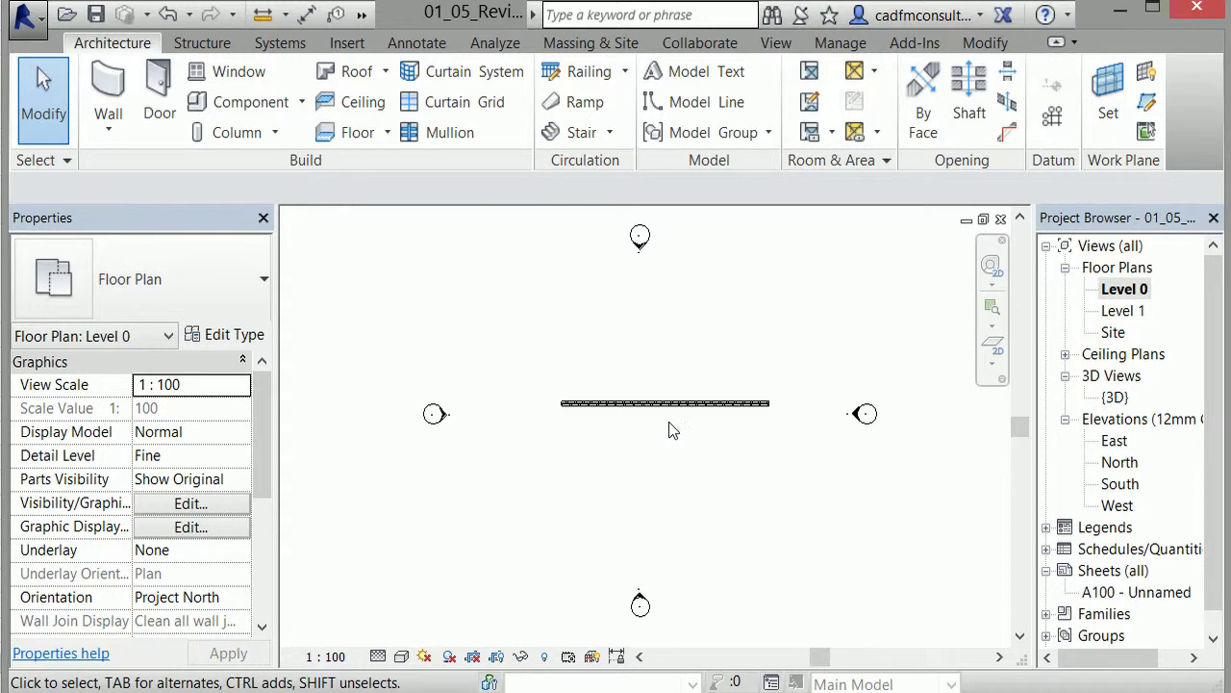
# Step: Zoom in and pan so the new wall fills the centre of the plan
pyautogui.scroll(2, 668, 452)
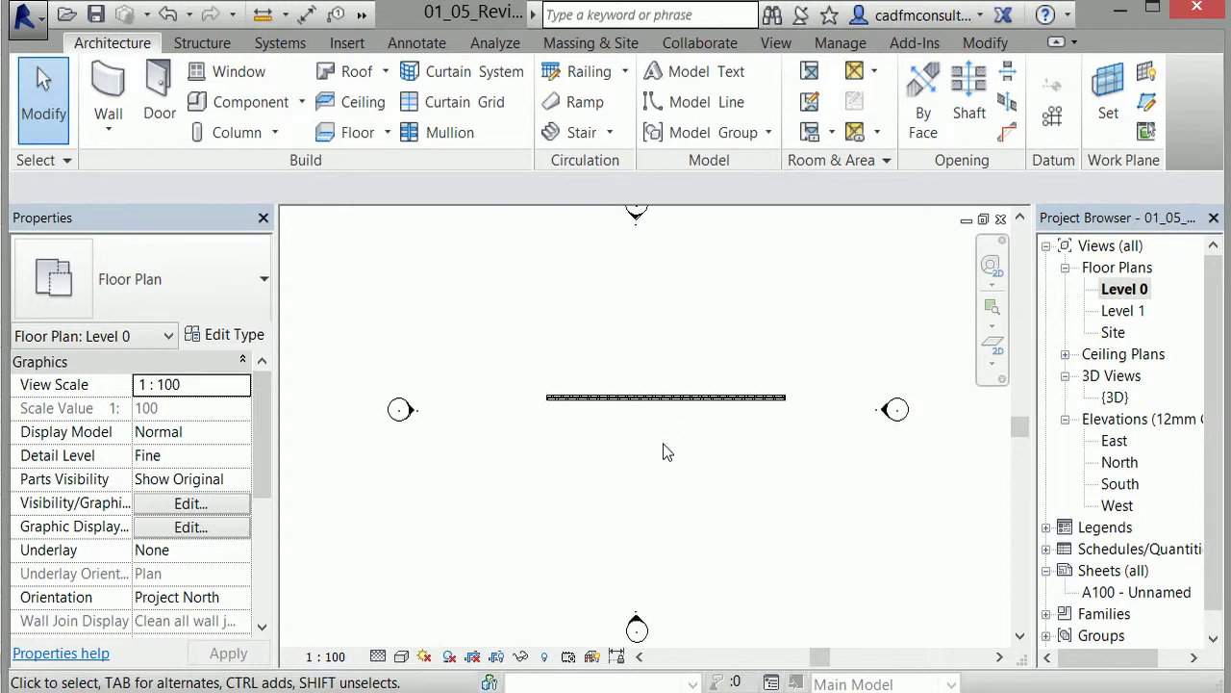
pyautogui.scroll(2, 667, 452)
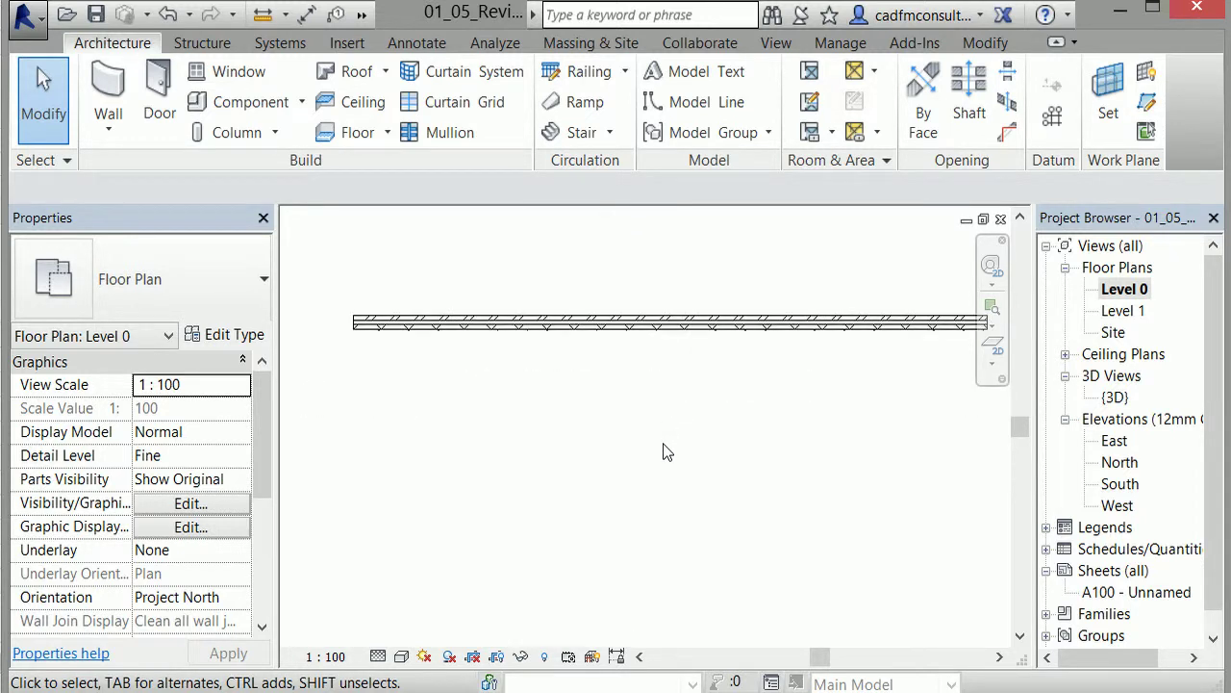
pyautogui.moveTo(677, 441); pyautogui.dragTo(634, 525, button='middle')
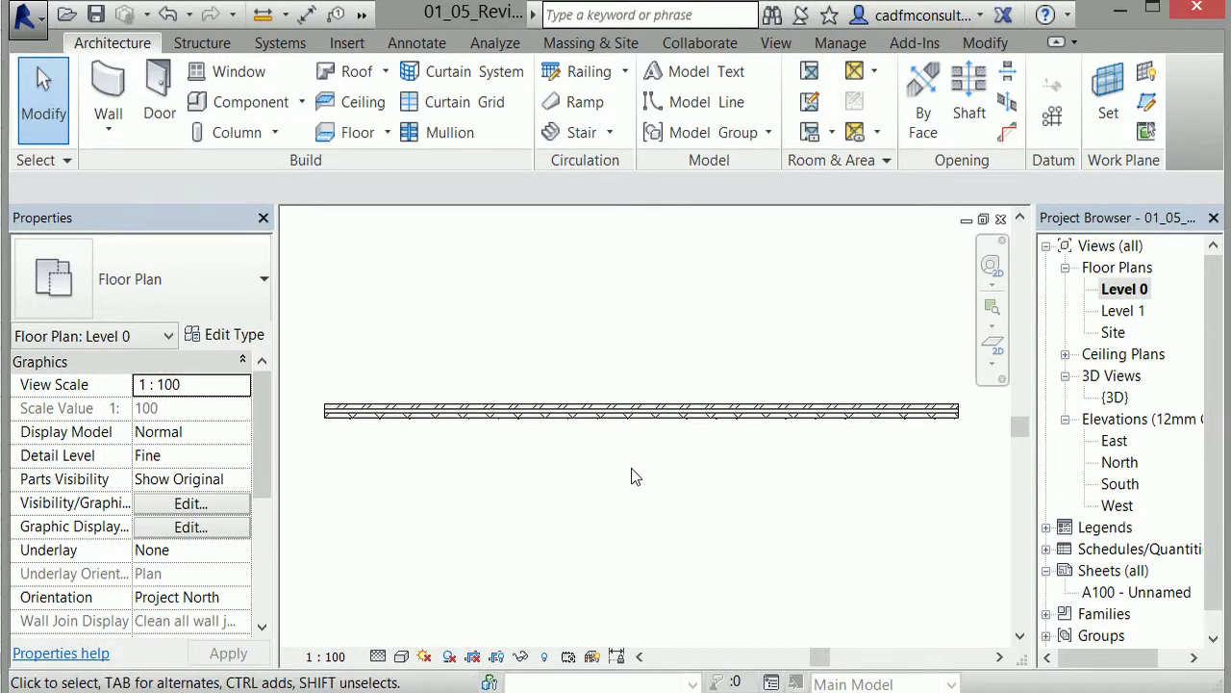
pyautogui.moveTo(634, 476)
pyautogui.mouseDown(button='middle')
pyautogui.moveTo(679, 525)
pyautogui.moveTo(643, 493)
pyautogui.mouseUp(button='middle')
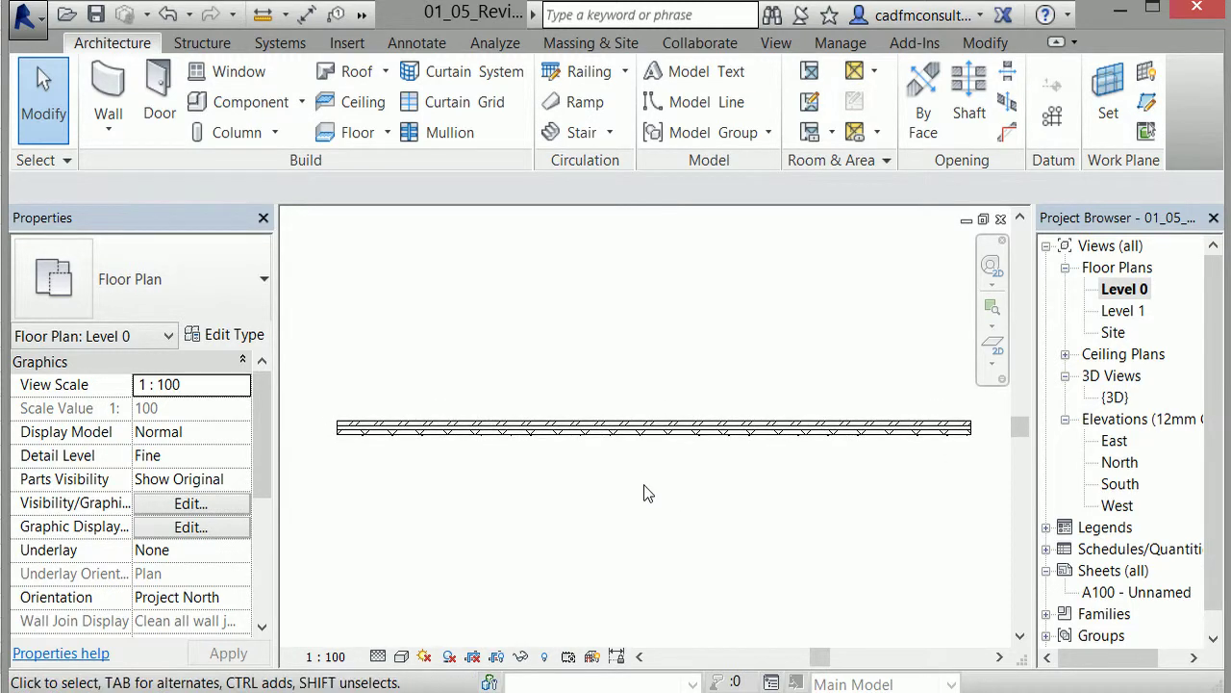
# Step: Select the wall and flip its faces, then flip back to the original orientation
pyautogui.click(647, 435)
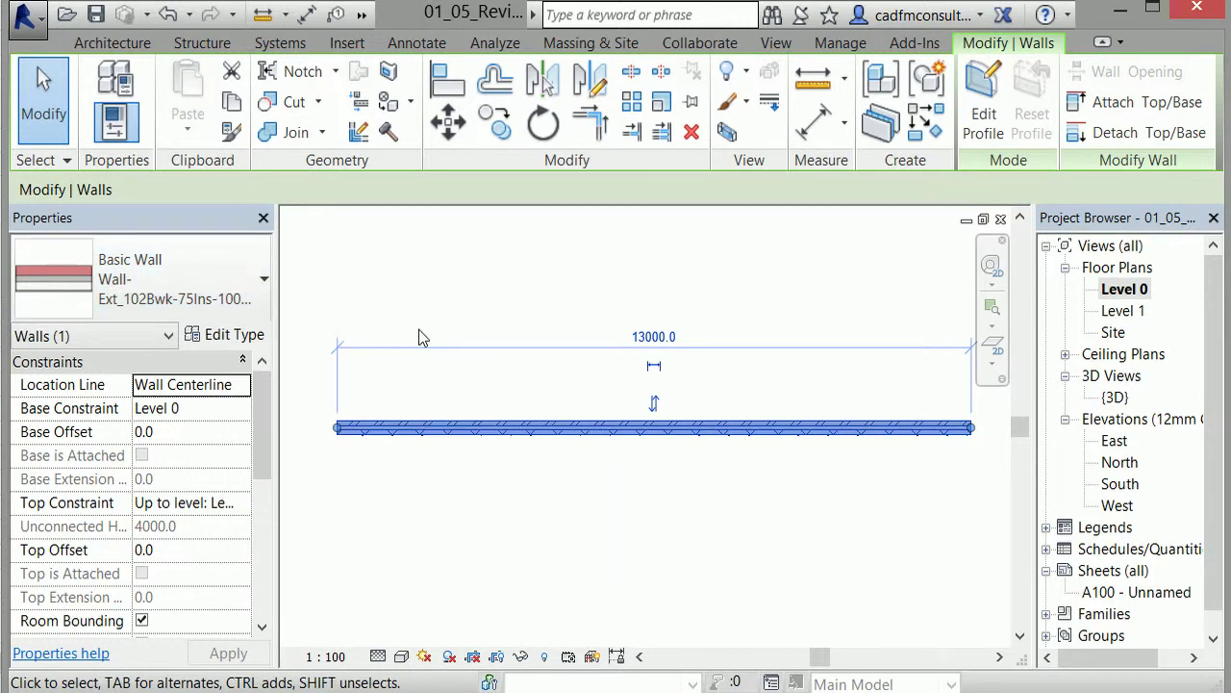
pyautogui.click(654, 404)
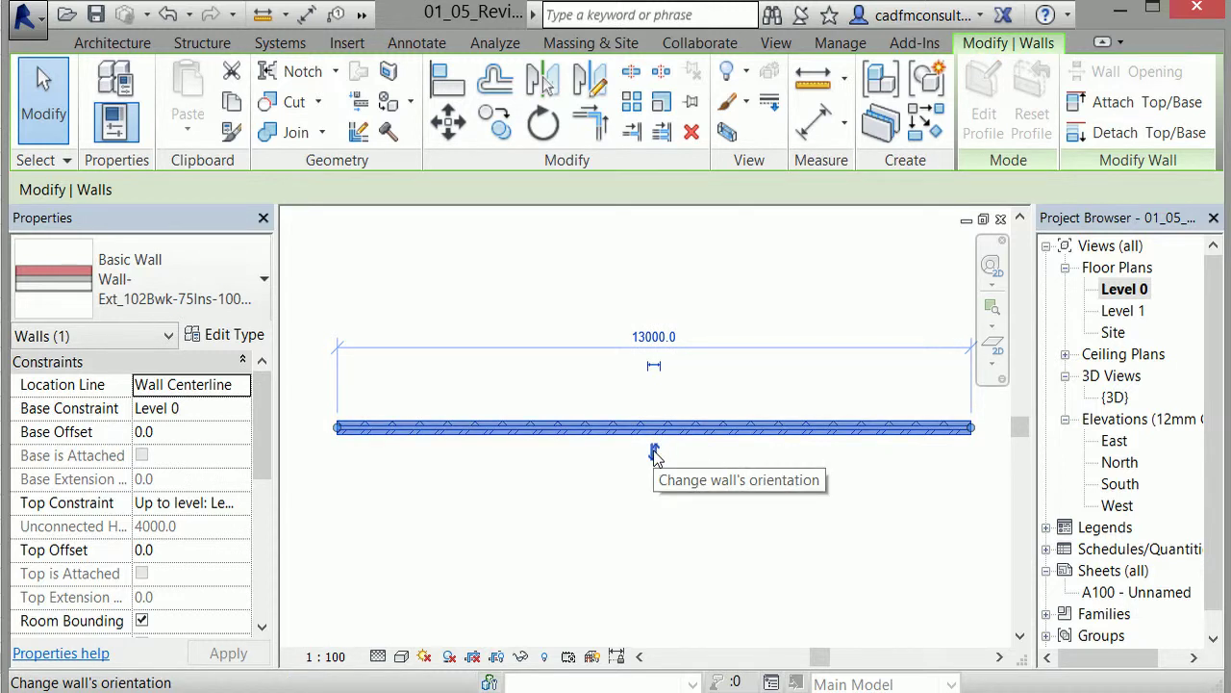
pyautogui.click(654, 454)
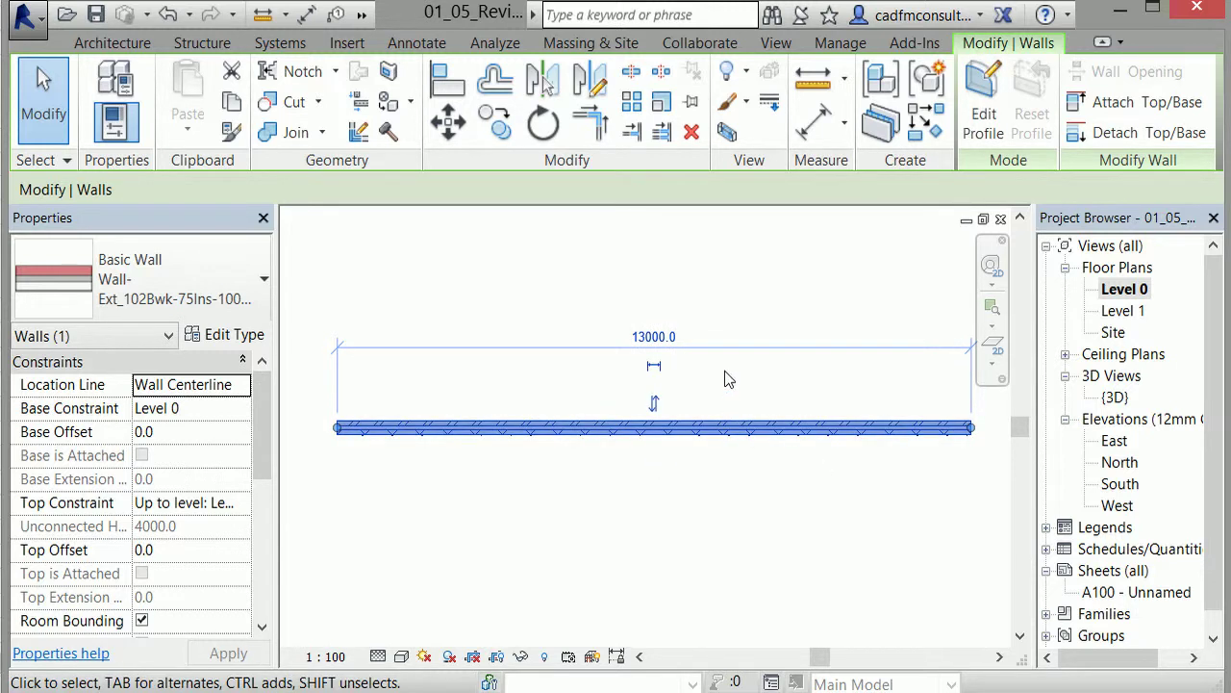
# Step: Change the wall length from 13000 to 6500 and deselect it
pyautogui.click(664, 342)
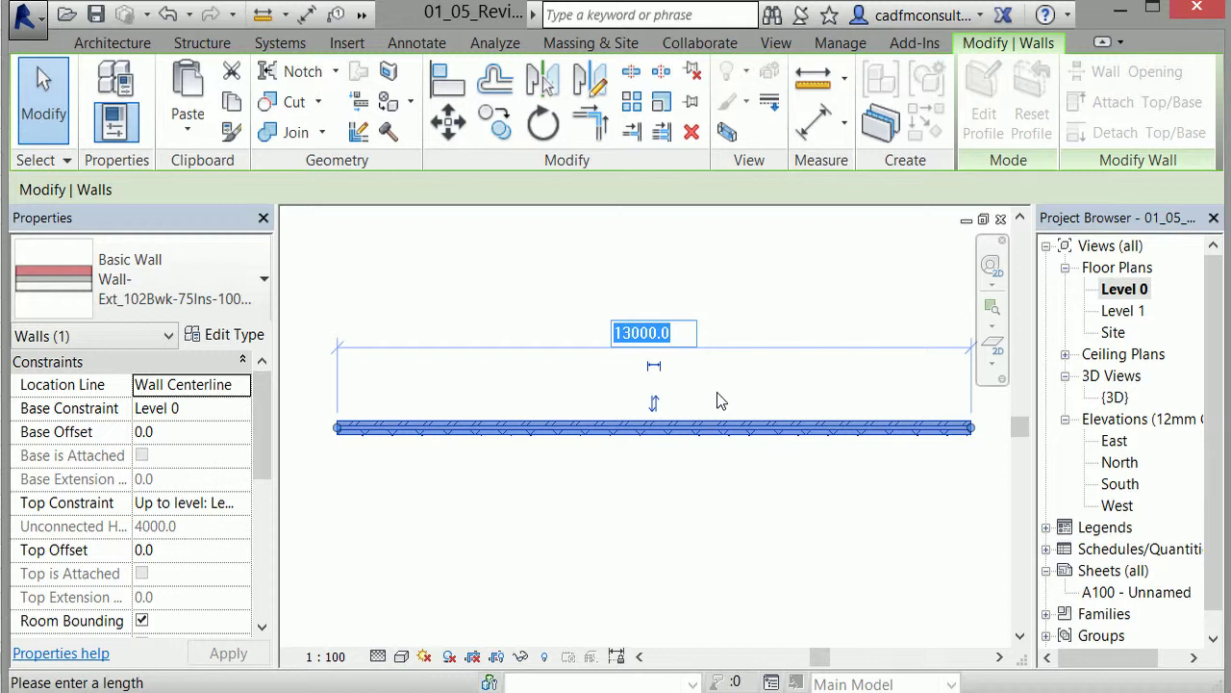
pyautogui.write('6500')
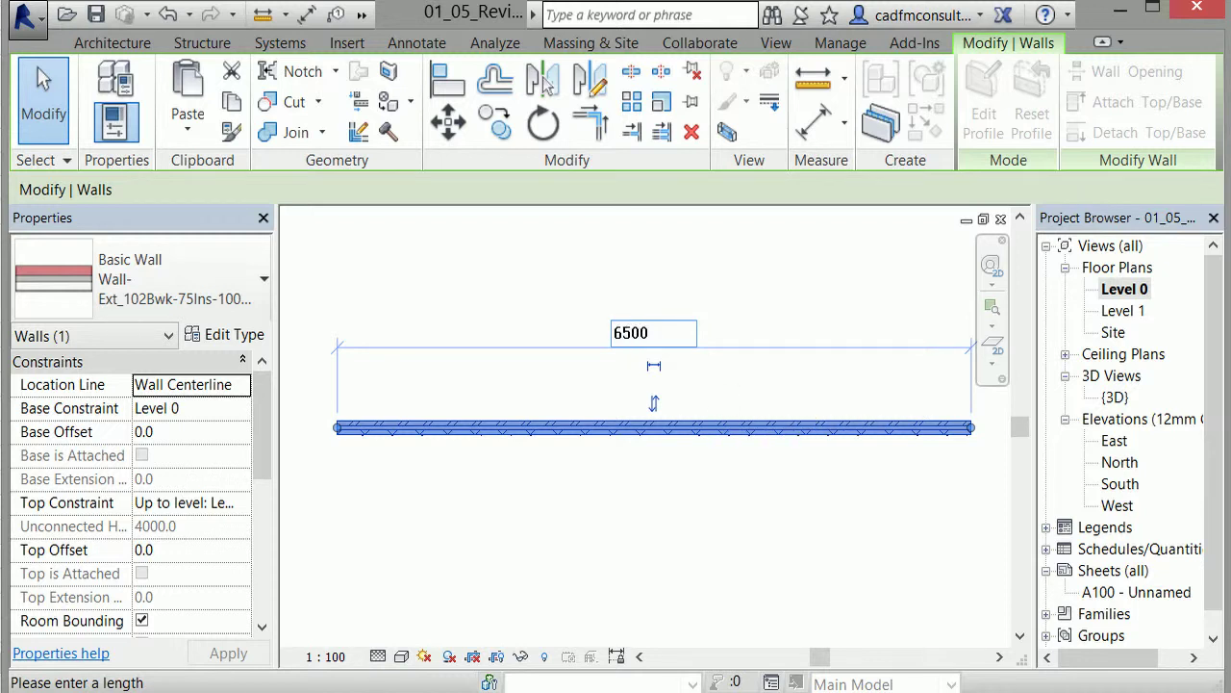
pyautogui.press('Return')
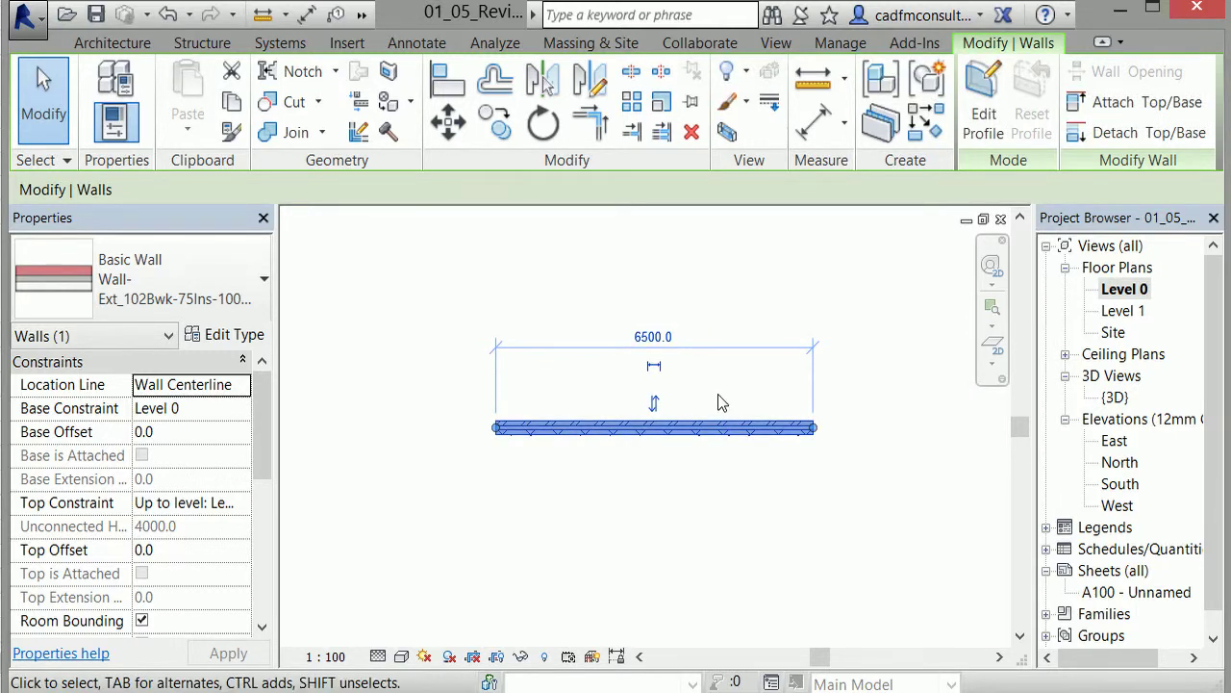
pyautogui.press('Escape')
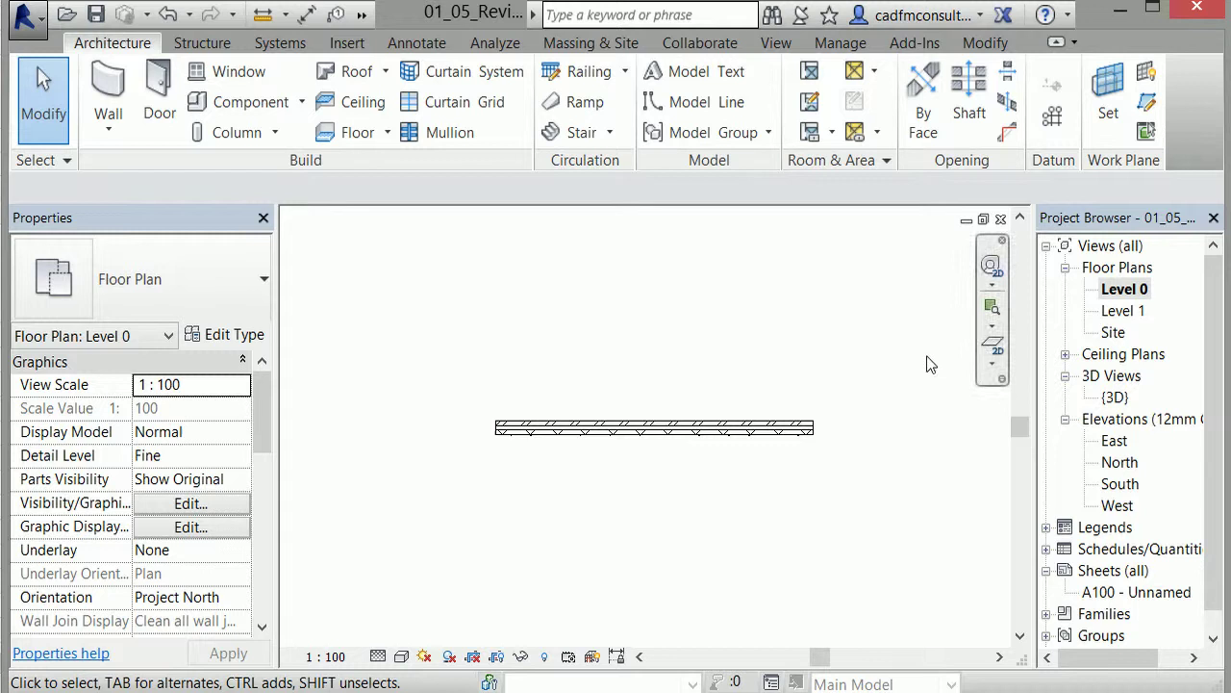
# Step: Zoom the plan Out (2x), then Zoom to Fit and Zoom All to Fit
pyautogui.click(994, 371)
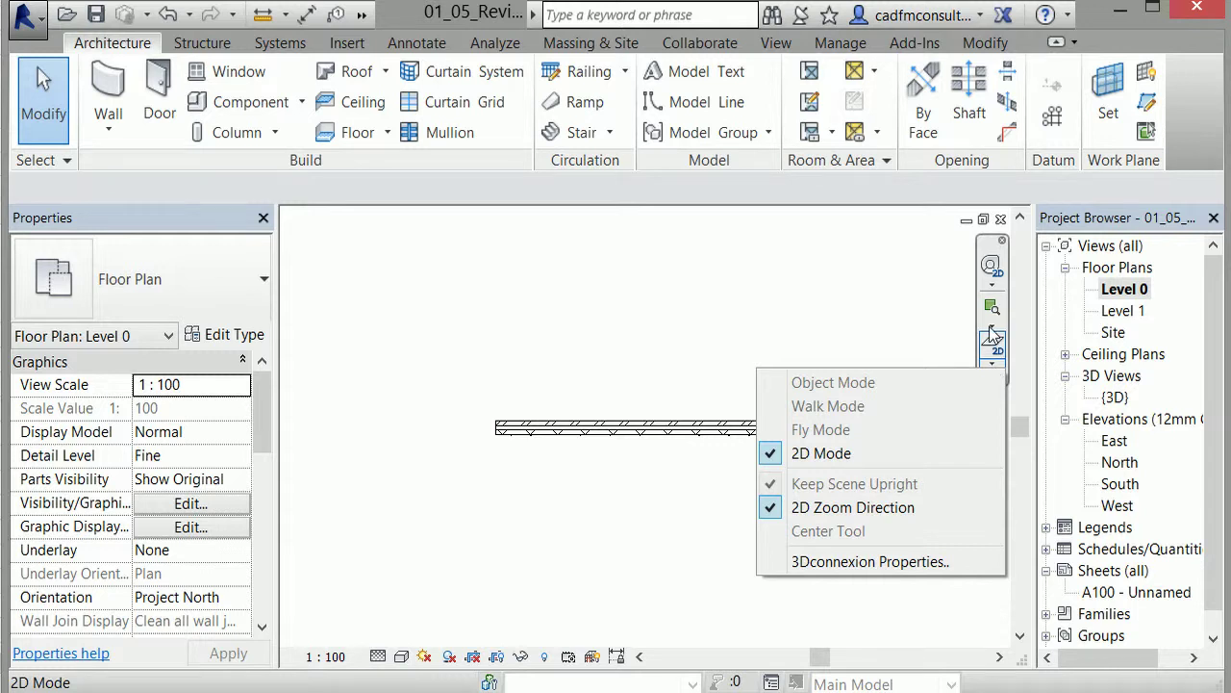
pyautogui.click(993, 331)
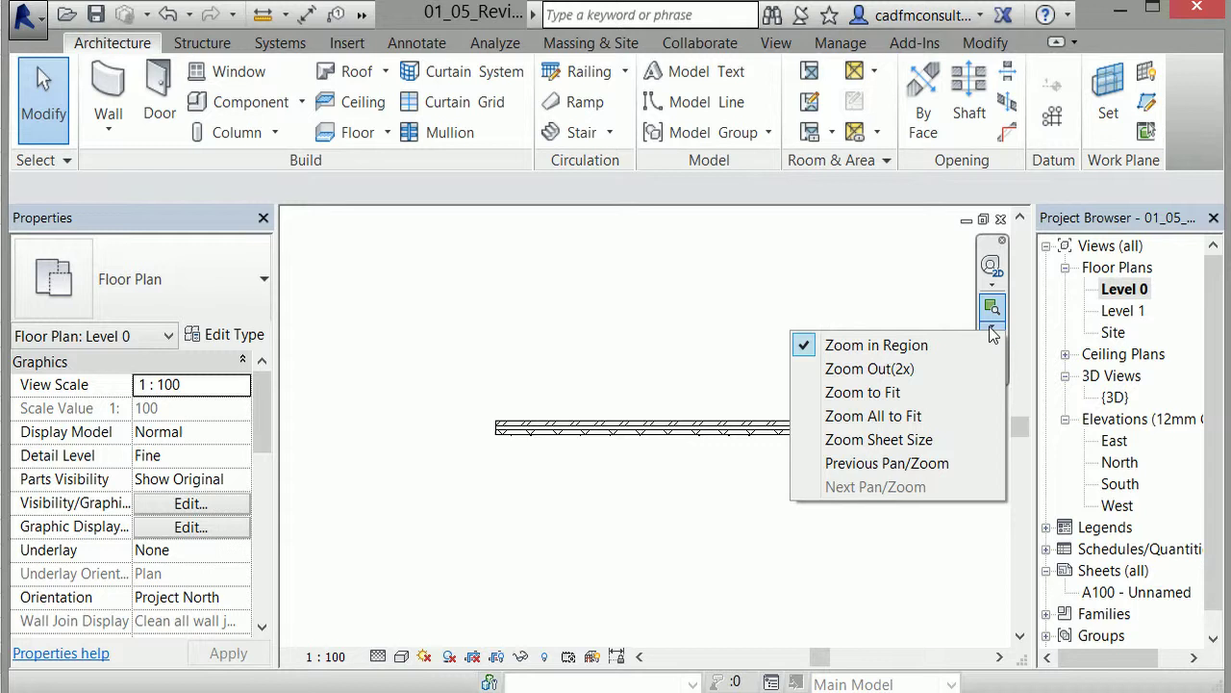
pyautogui.click(891, 369)
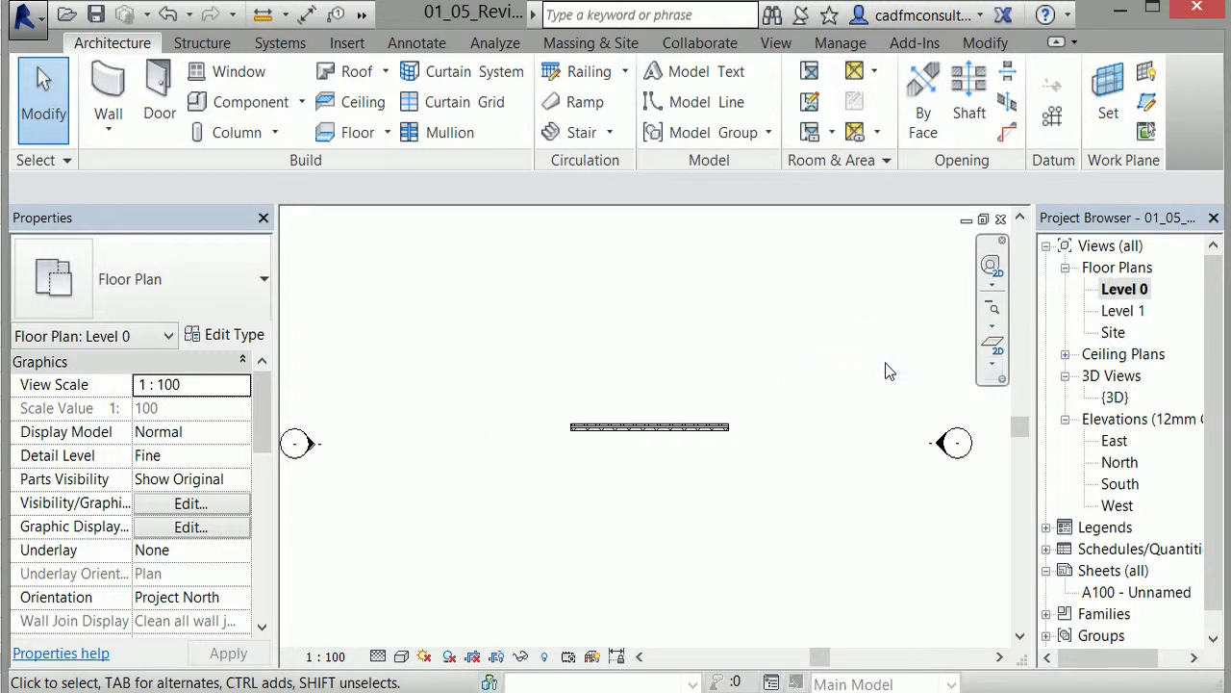
pyautogui.click(993, 331)
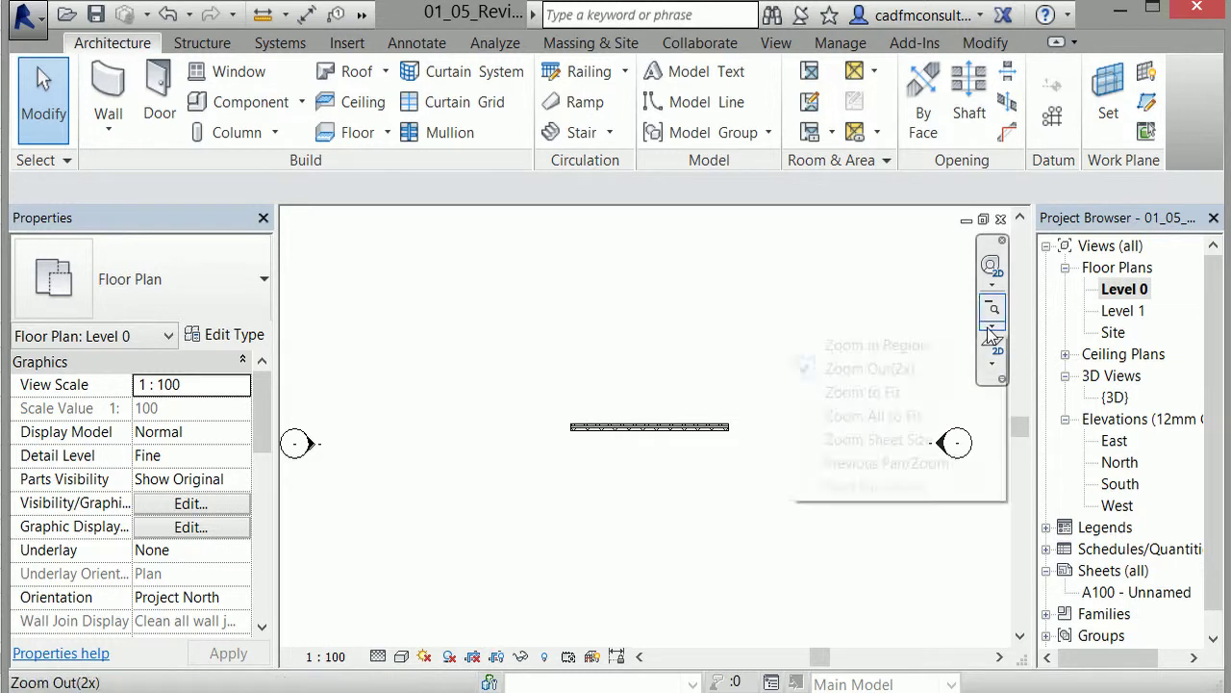
pyautogui.click(895, 394)
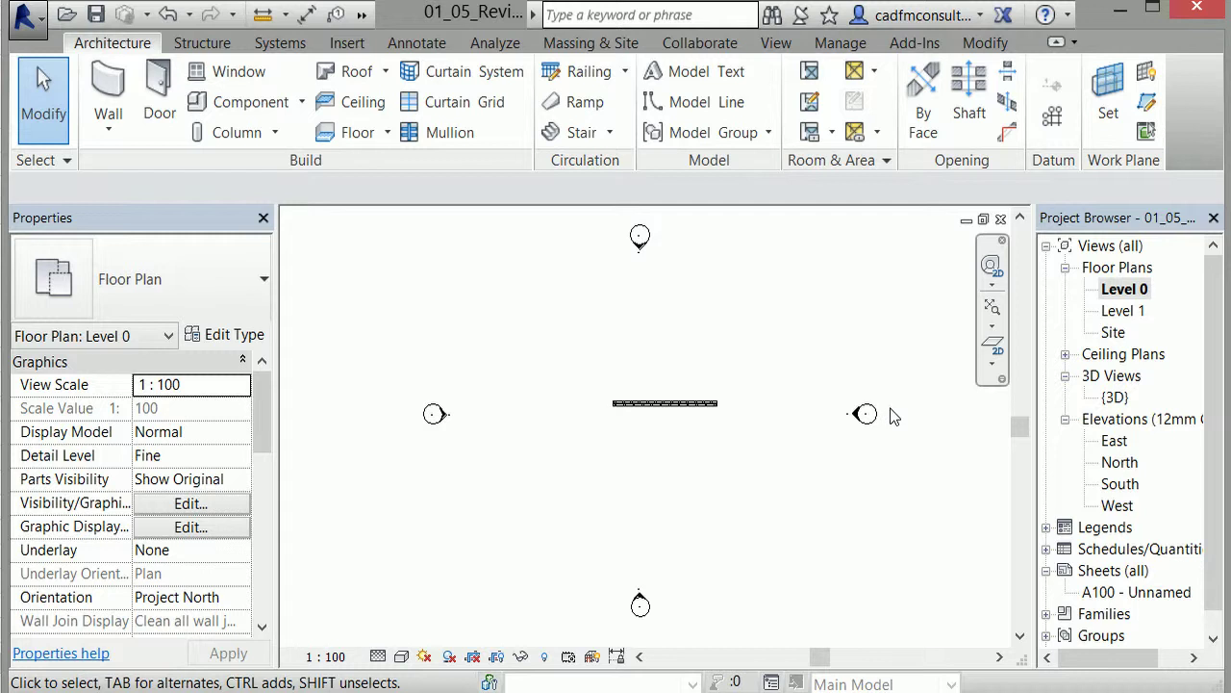
pyautogui.click(992, 328)
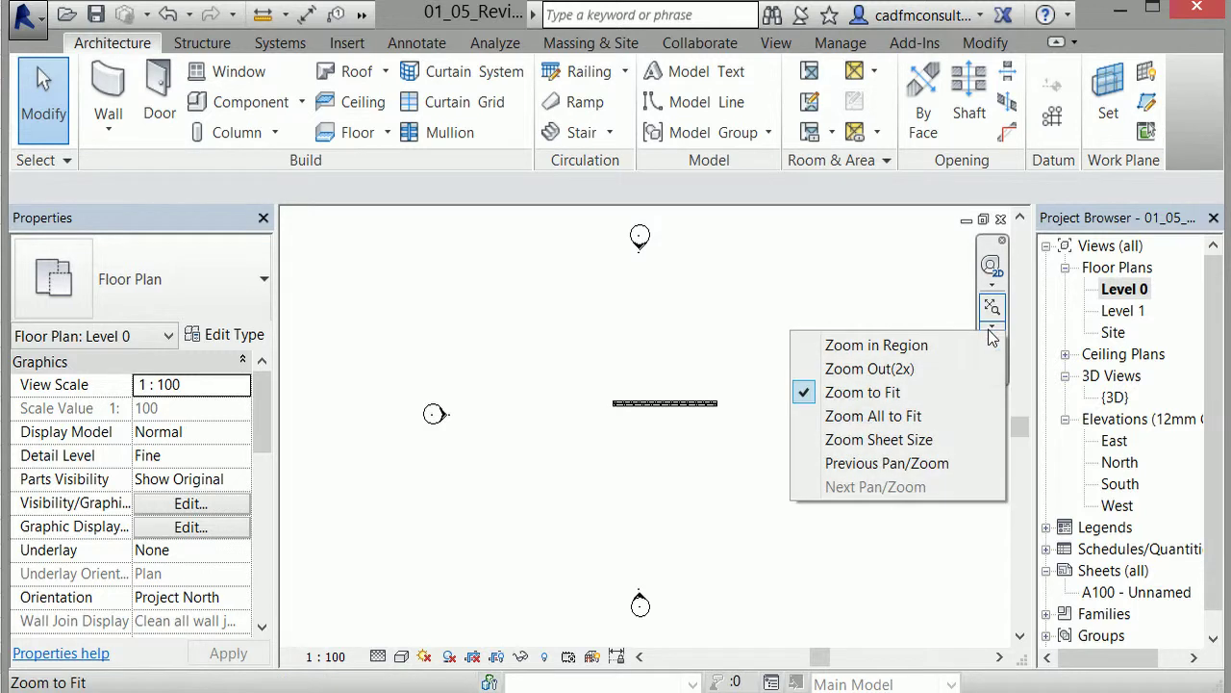
pyautogui.click(916, 417)
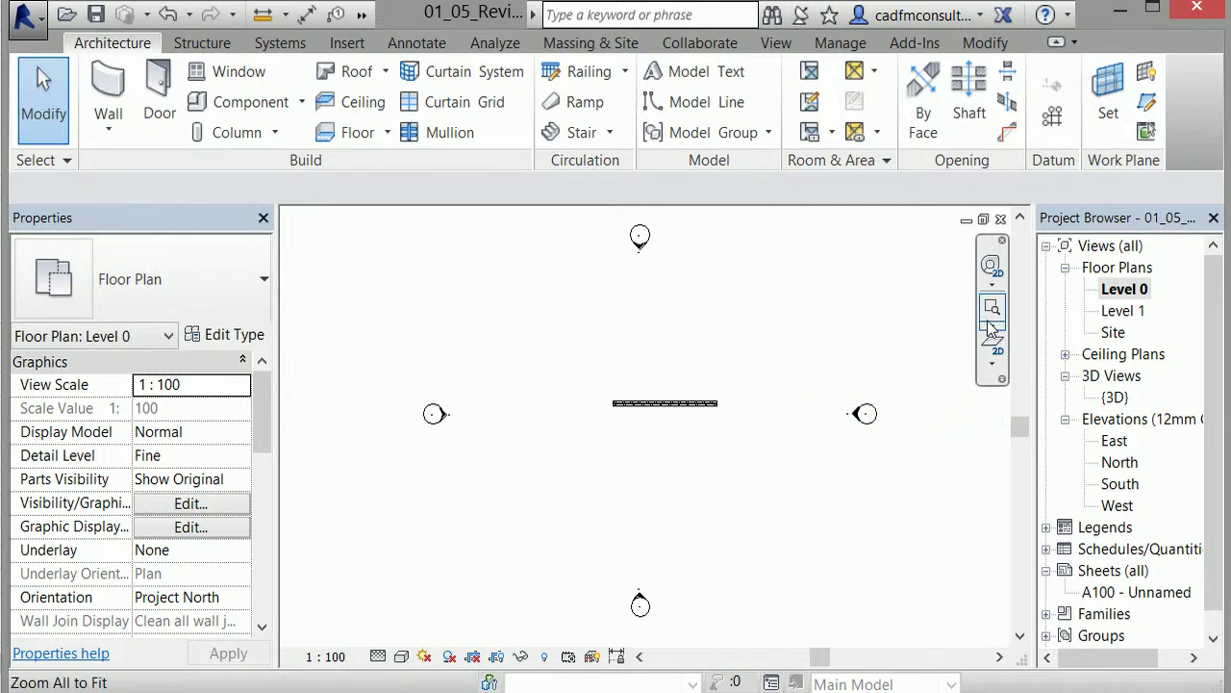
pyautogui.click(993, 289)
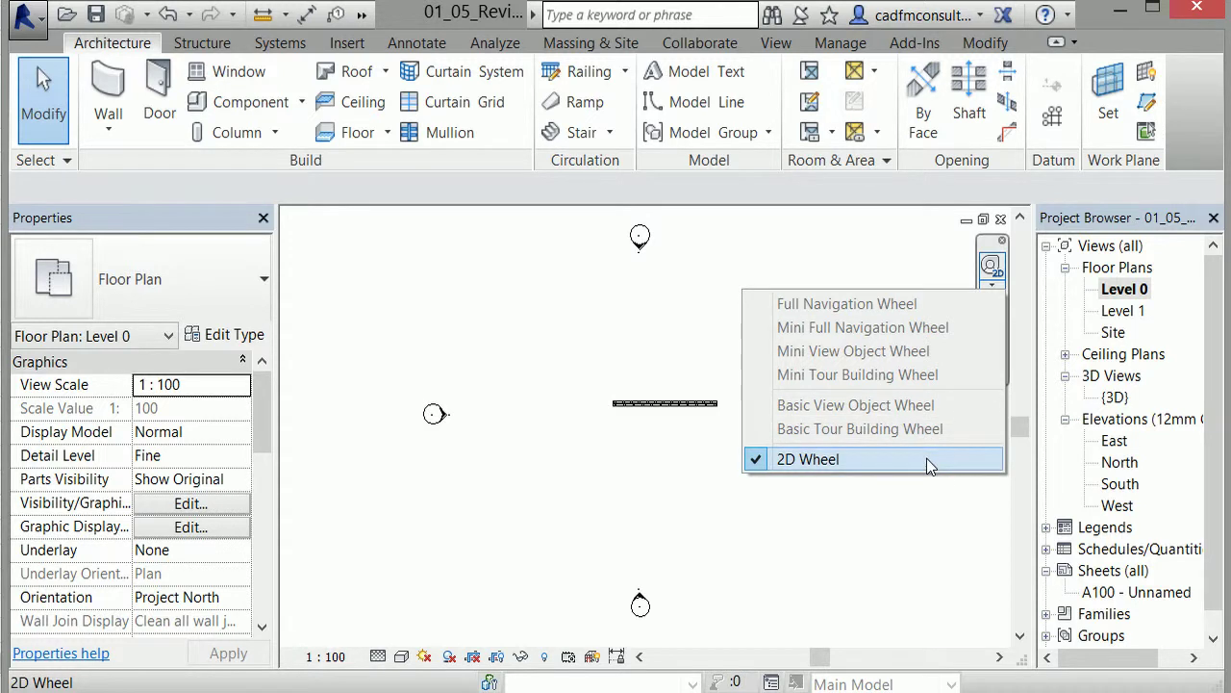
# Step: Open the {3D} view and set an isometric angle via the ViewCube's Top face and corner
pyautogui.doubleClick(1112, 398)
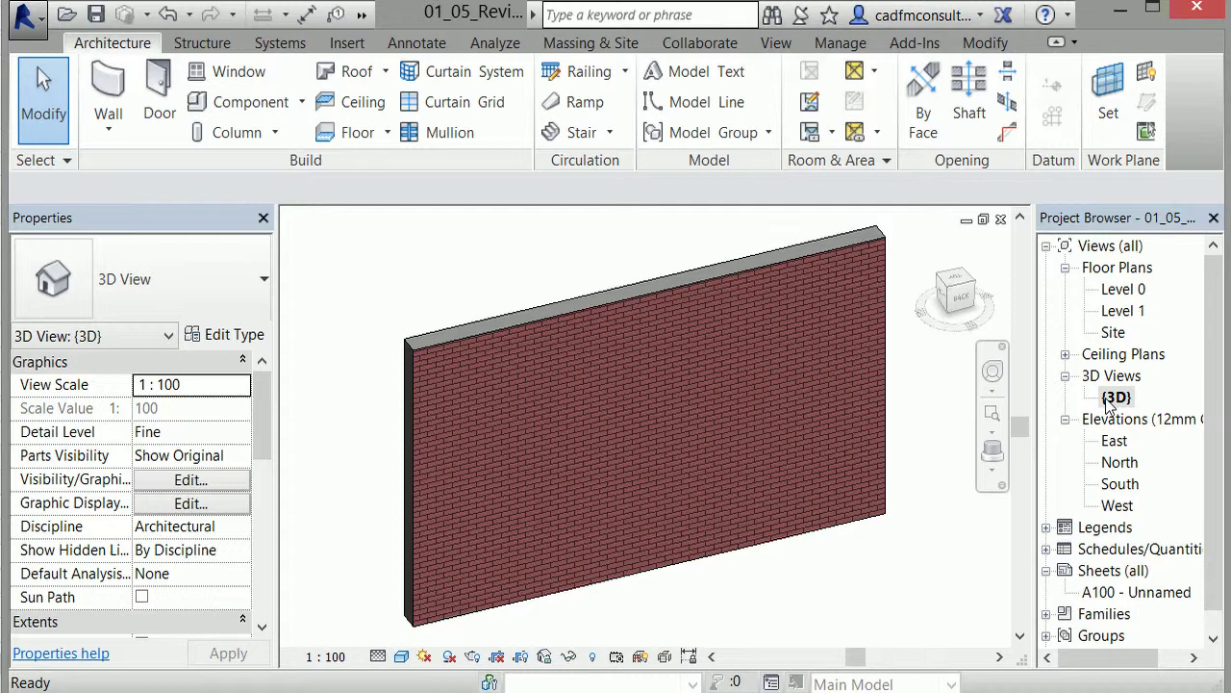
pyautogui.click(957, 284)
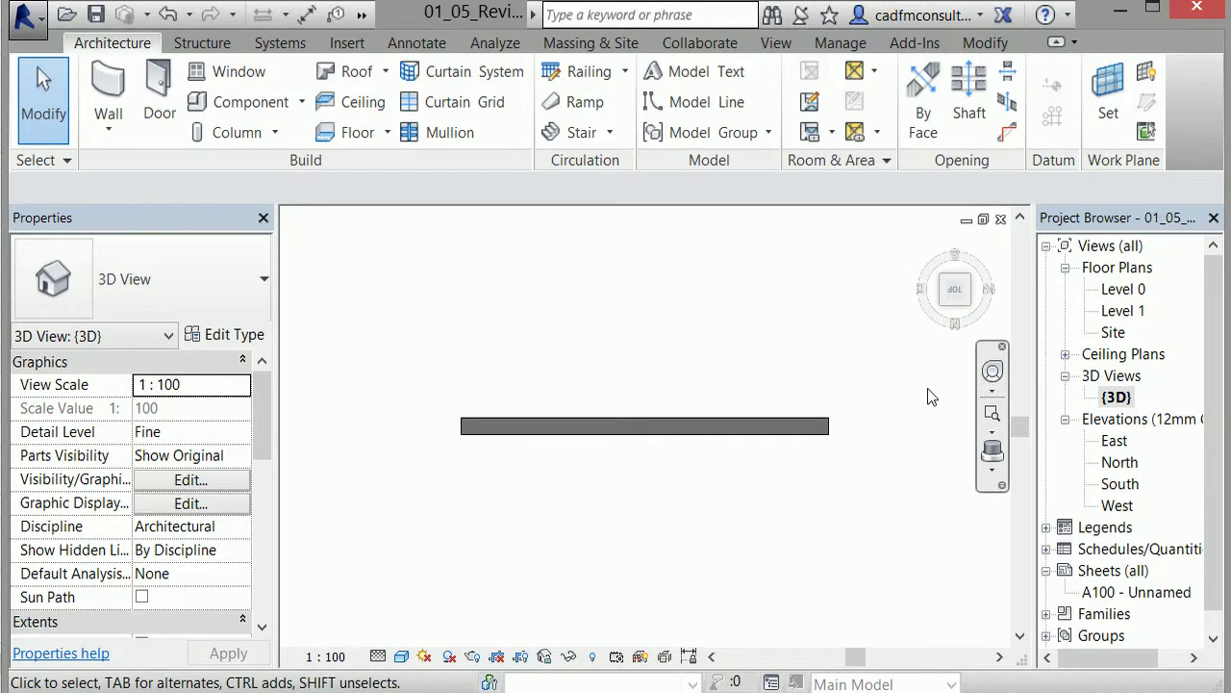
pyautogui.click(945, 306)
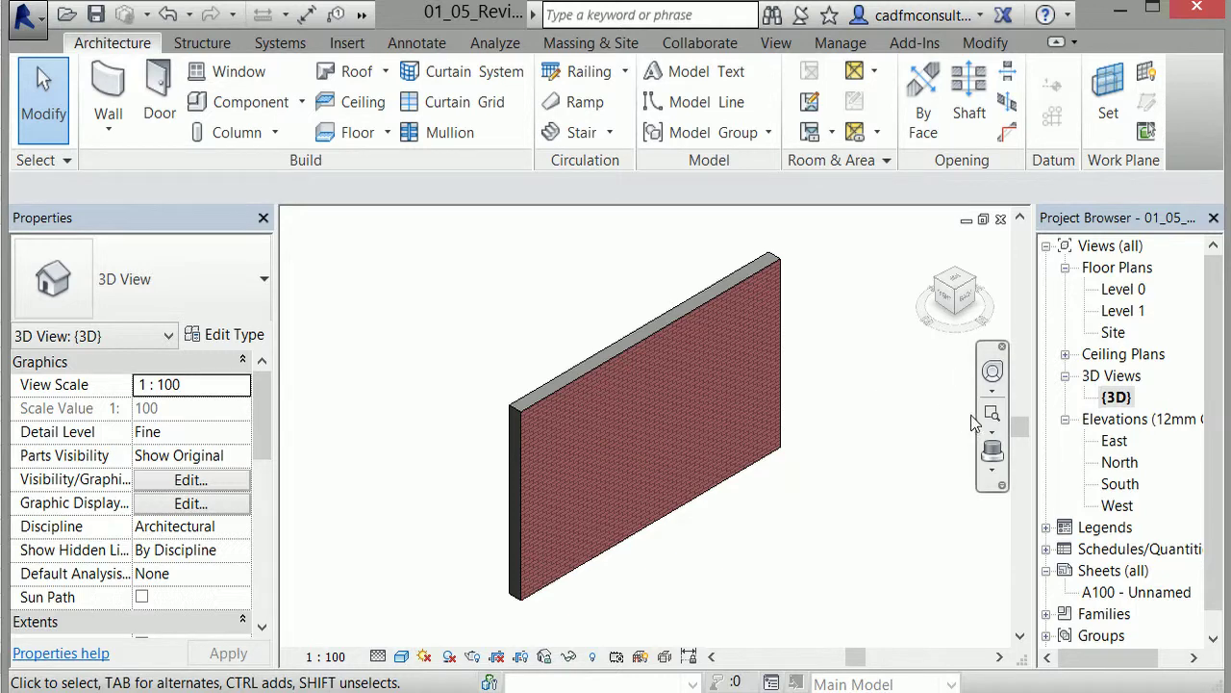
# Step: Dismiss the zoom options and display the 3Dconnexion navigation modes, including Object Mode
pyautogui.click(992, 435)
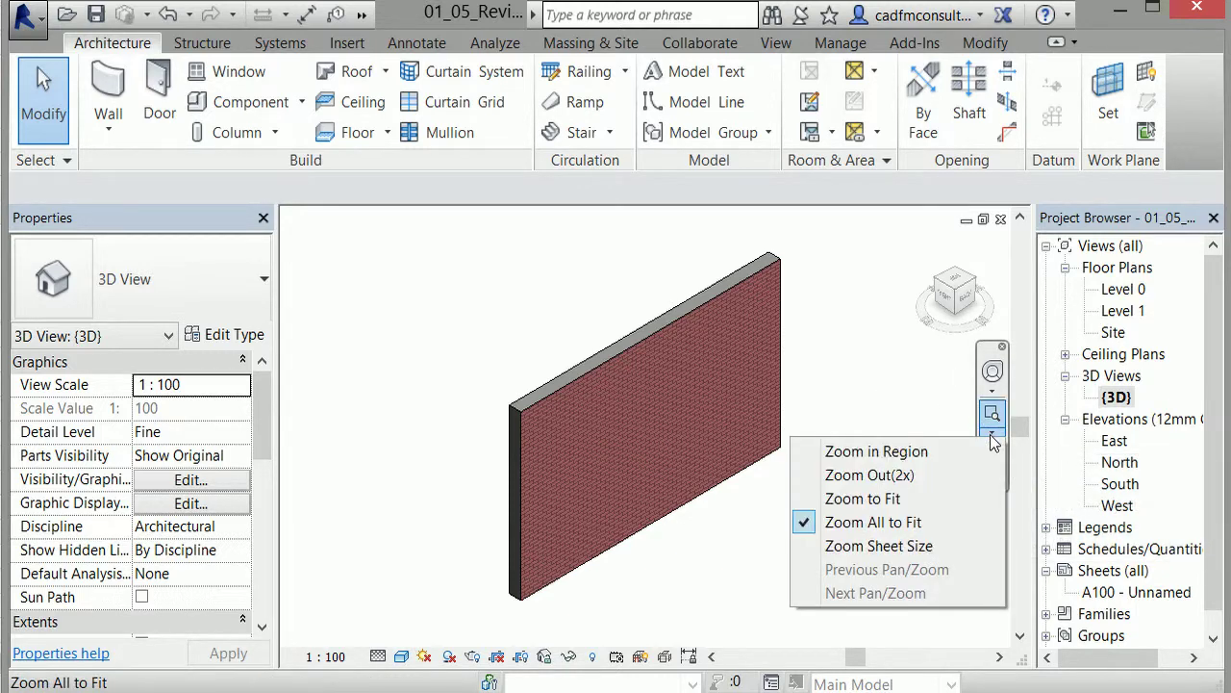
pyautogui.click(882, 426)
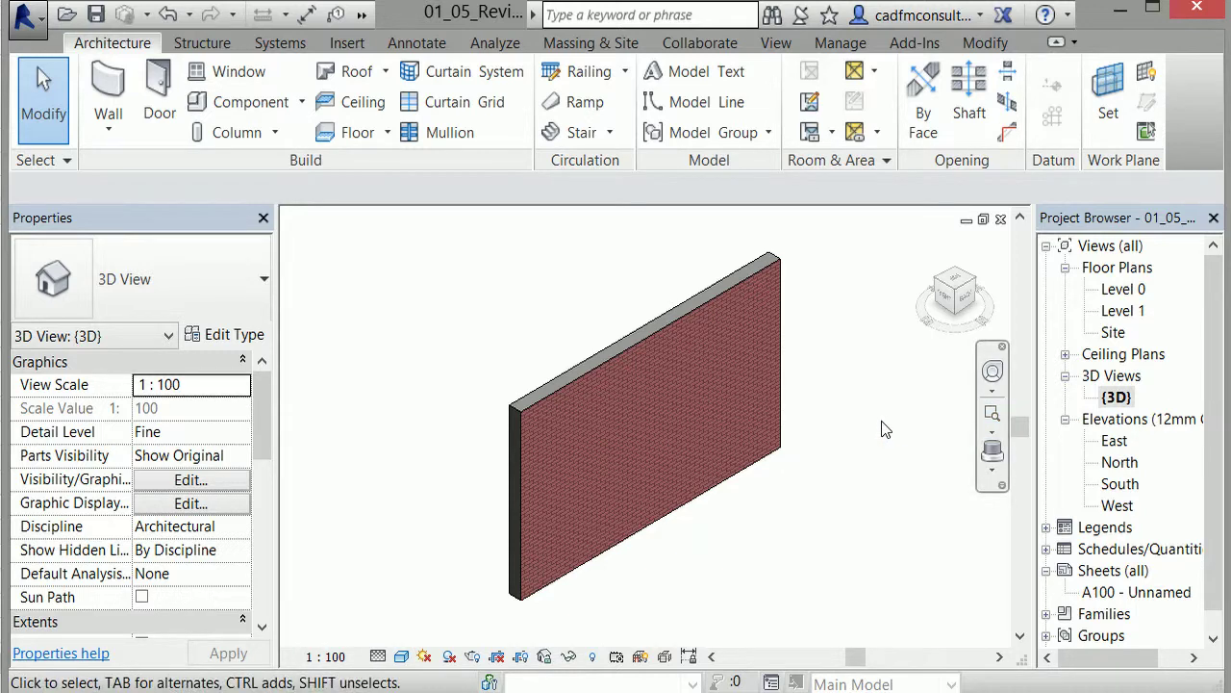
pyautogui.click(990, 472)
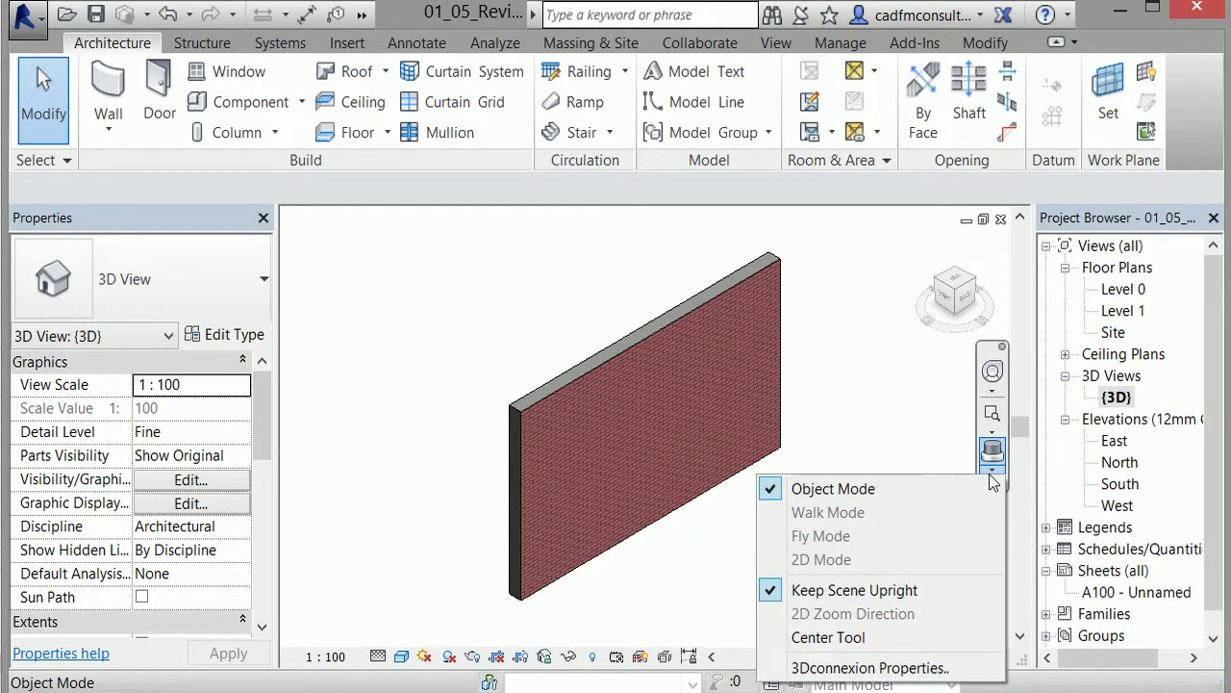
# Step: Close the navigation modes list and pan the 3D view of the wall slightly
pyautogui.click(895, 449)
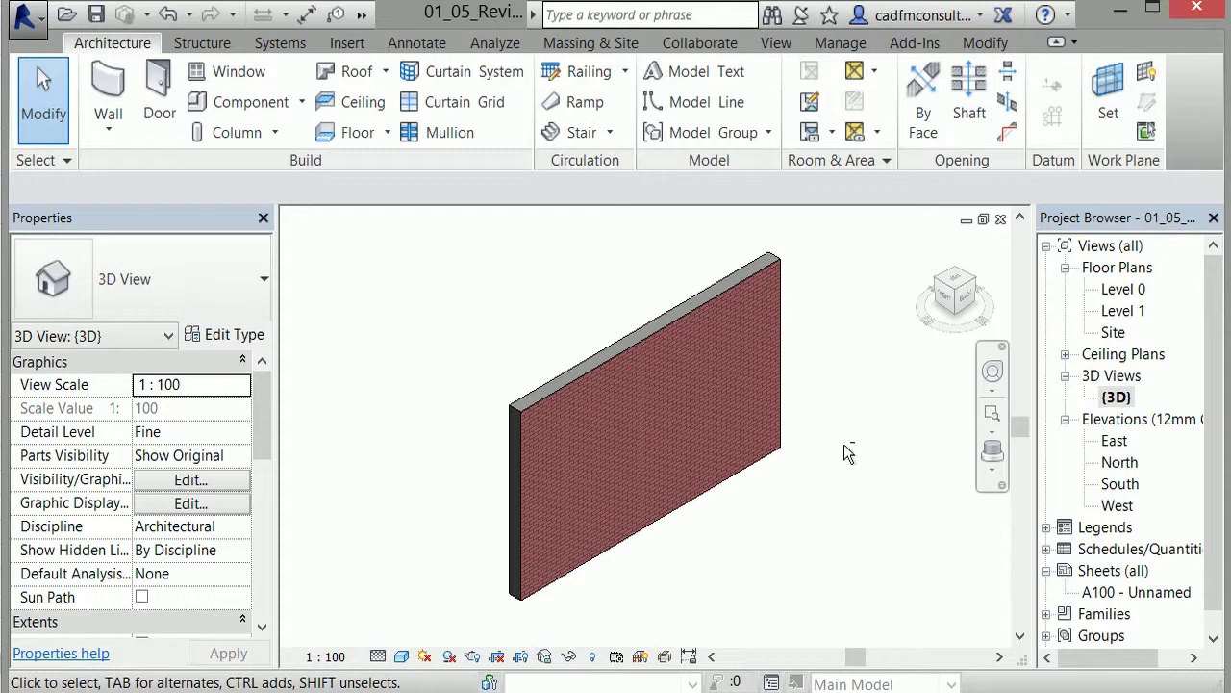
pyautogui.moveTo(858, 459)
pyautogui.mouseDown(button='middle')
pyautogui.moveTo(838, 497)
pyautogui.moveTo(851, 478)
pyautogui.moveTo(827, 495)
pyautogui.moveTo(759, 459)
pyautogui.moveTo(756, 398)
pyautogui.moveTo(747, 422)
pyautogui.moveTo(709, 445)
pyautogui.moveTo(610, 456)
pyautogui.moveTo(769, 434)
pyautogui.moveTo(772, 388)
pyautogui.moveTo(759, 542)
pyautogui.moveTo(773, 497)
pyautogui.moveTo(862, 494)
pyautogui.moveTo(881, 472)
pyautogui.moveTo(855, 497)
pyautogui.moveTo(813, 508)
pyautogui.moveTo(863, 478)
pyautogui.moveTo(863, 417)
pyautogui.moveTo(860, 475)
pyautogui.moveTo(822, 495)
pyautogui.moveTo(751, 484)
pyautogui.moveTo(775, 385)
pyautogui.moveTo(772, 440)
pyautogui.moveTo(847, 460)
pyautogui.moveTo(869, 432)
pyautogui.moveTo(860, 471)
pyautogui.moveTo(865, 445)
pyautogui.moveTo(851, 441)
pyautogui.mouseUp(button='middle')
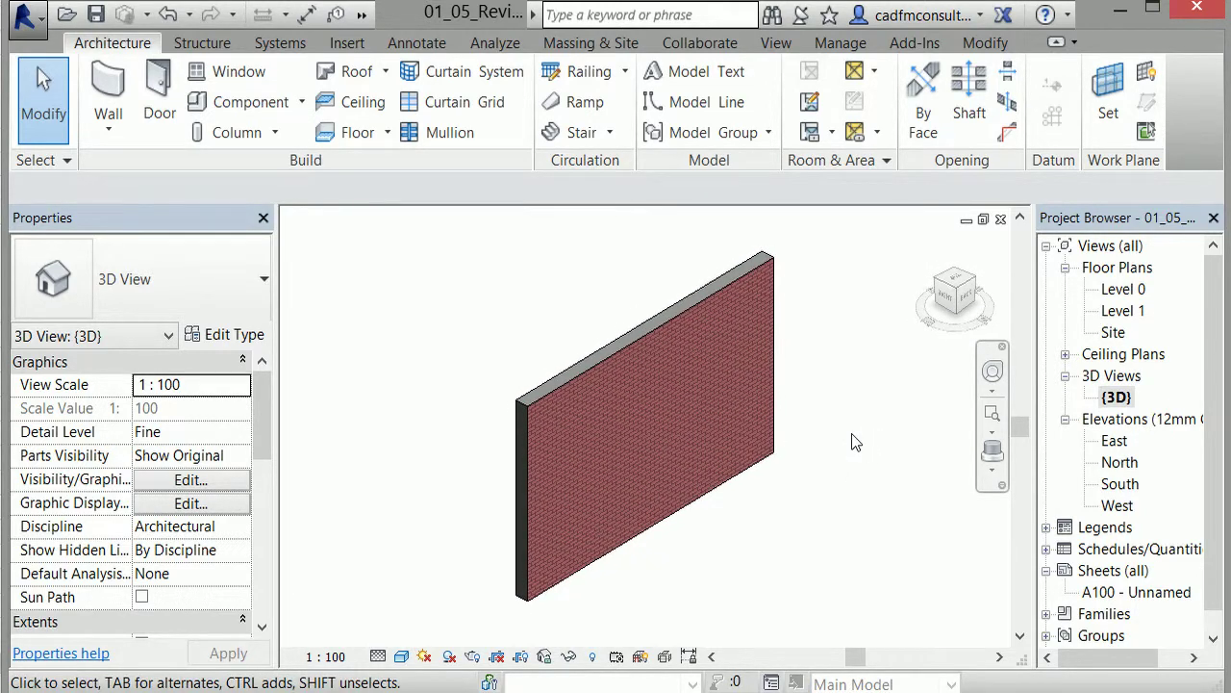